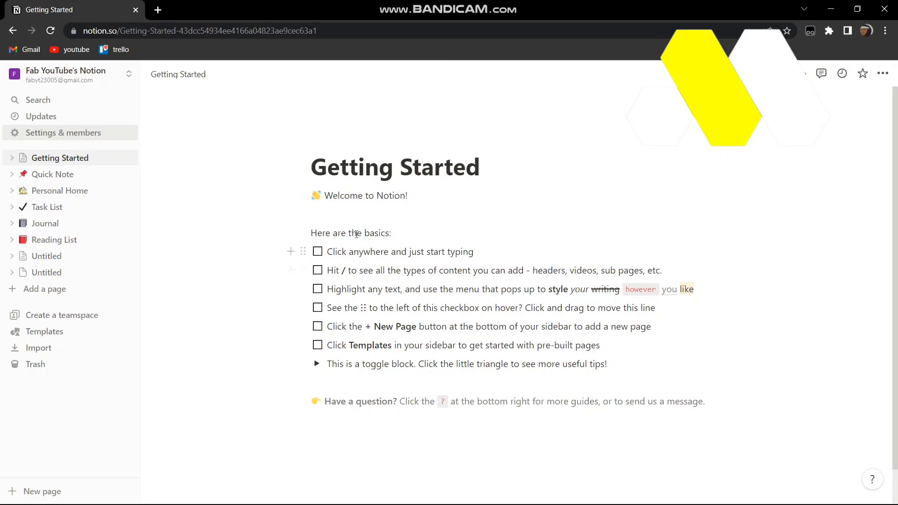
- Open the My connections settings page and expand the full list of available integrations
left_click(54, 138)
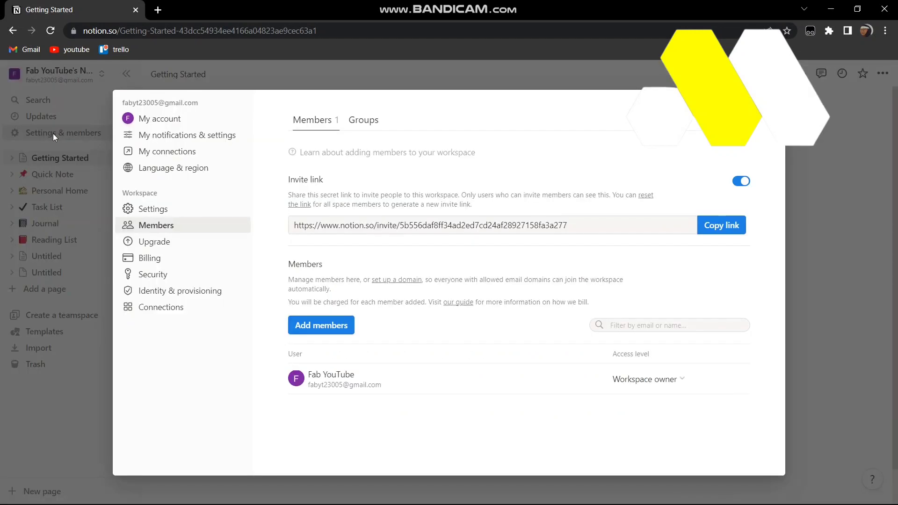
left_click(181, 151)
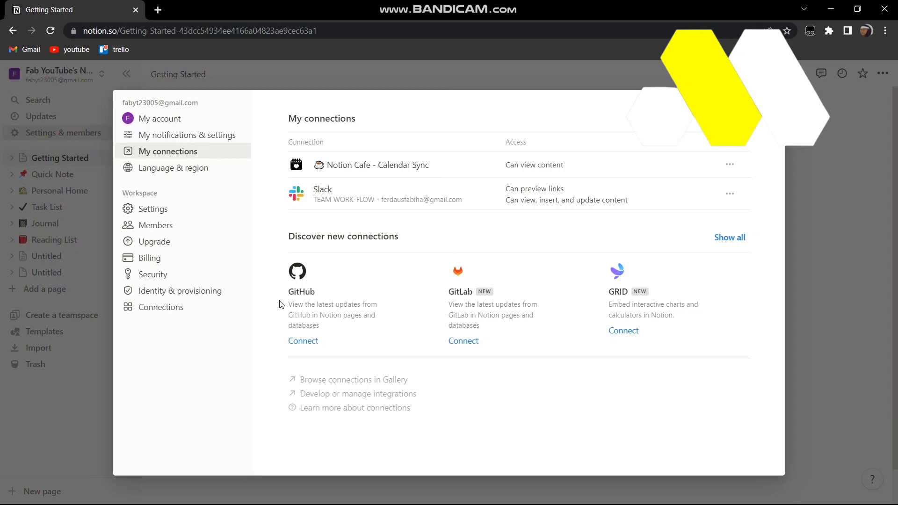
left_click(730, 237)
scroll(383, 361, "down", 2)
scroll(384, 361, "up", 2)
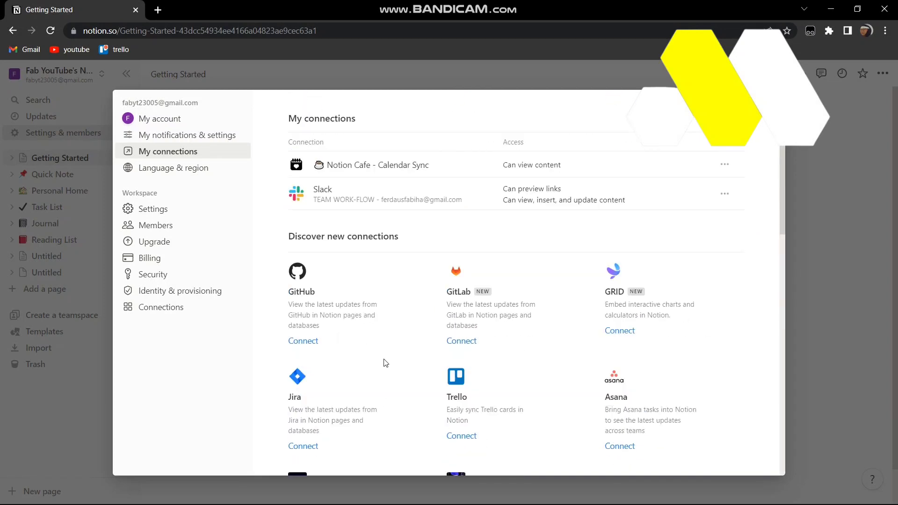
- Start connecting GitHub to Notion so its sign-in popup opens
left_click(303, 340)
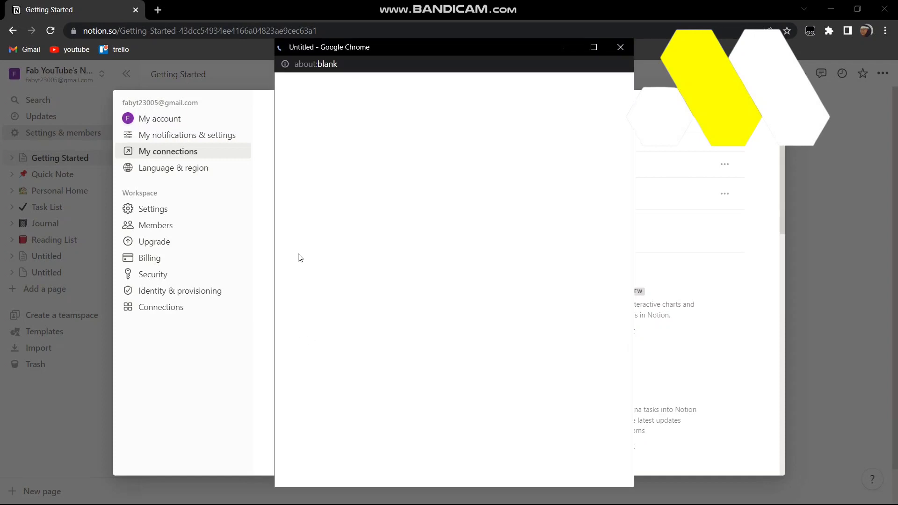